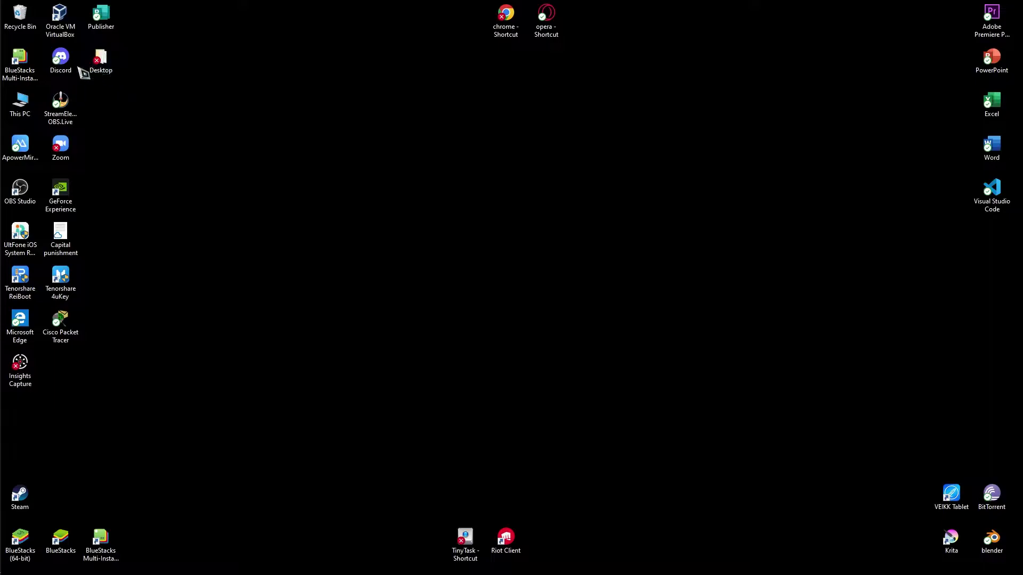
# Launch Oracle VM VirtualBox Manager from its desktop shortcut
pyautogui.doubleClick(60, 22)
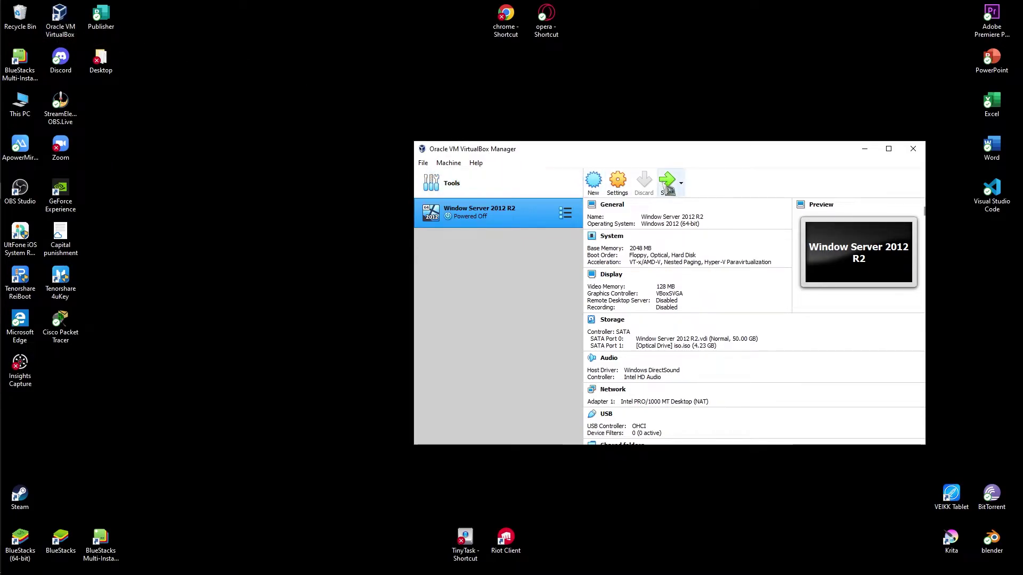
# Start the Windows Server 2012 R2 VM and move and enlarge its window
pyautogui.click(667, 185)
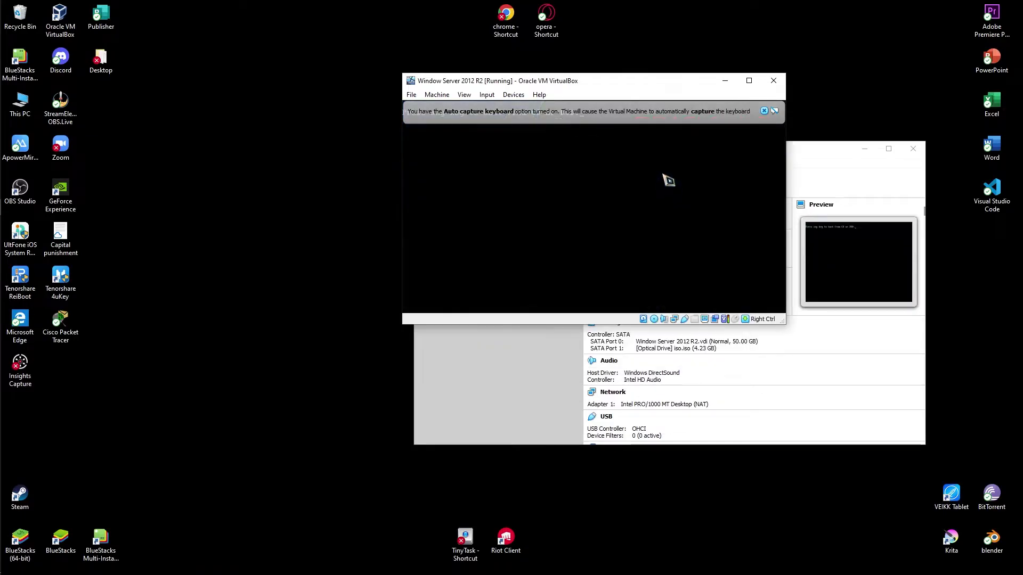
pyautogui.moveTo(640, 96); pyautogui.dragTo(591, 142)
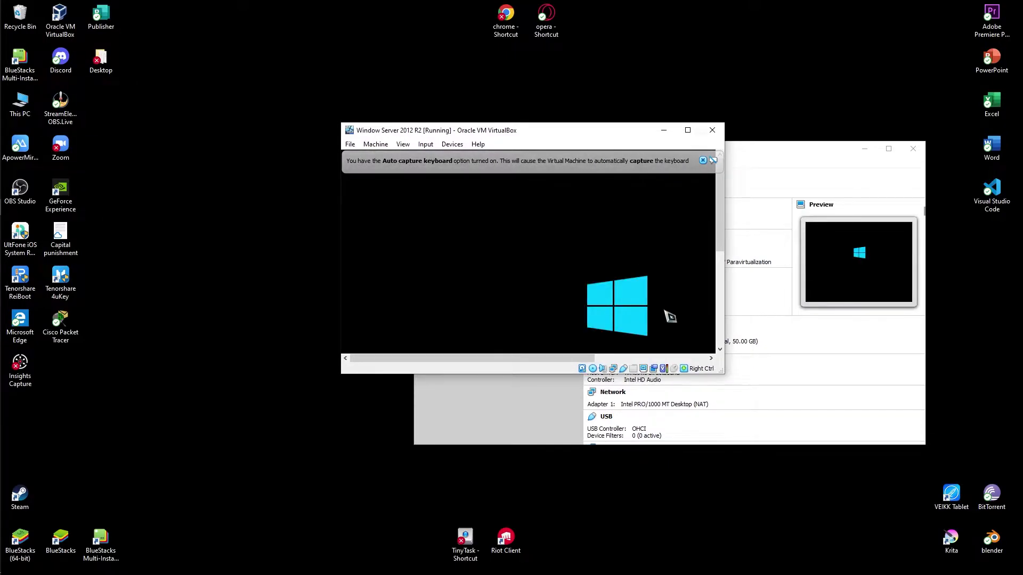
pyautogui.moveTo(720, 370); pyautogui.dragTo(770, 413)
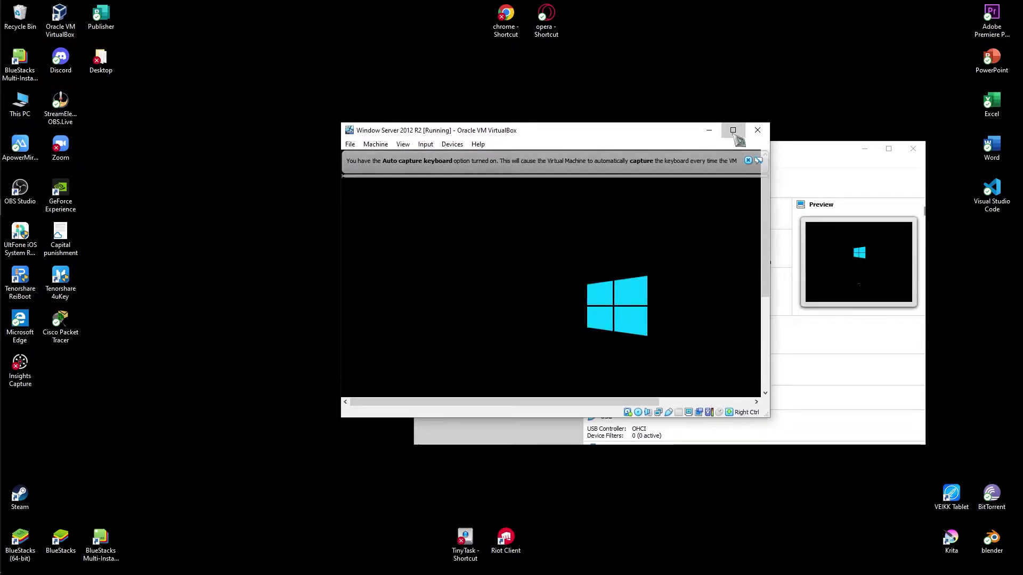
pyautogui.click(733, 130)
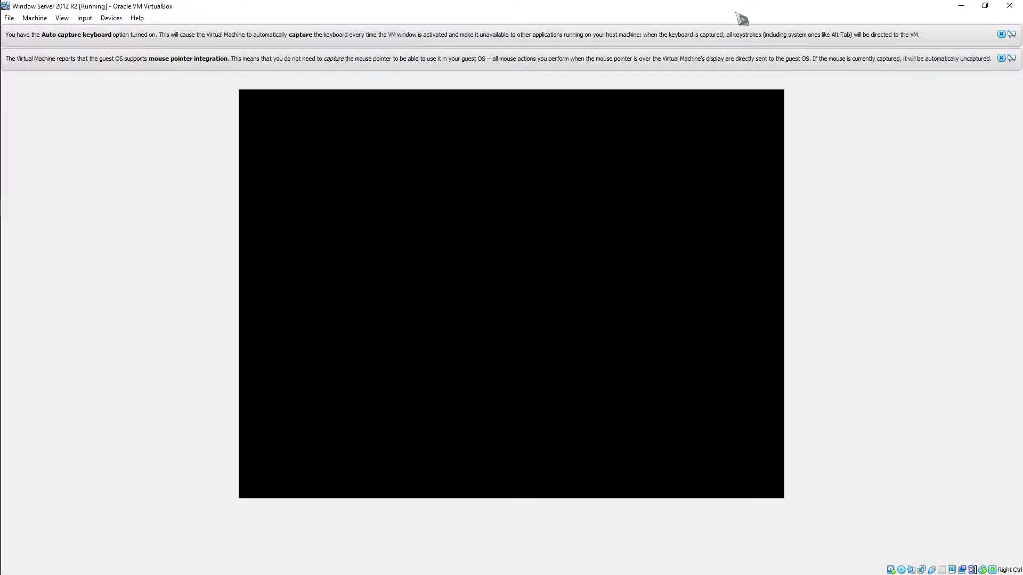
pyautogui.click(985, 5)
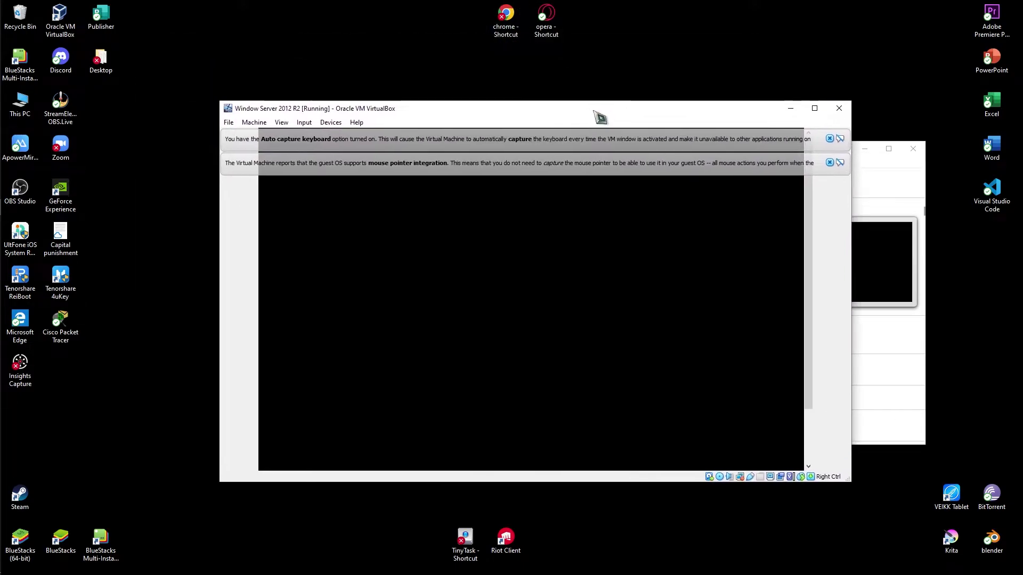
# Dismiss the mouse-integration and keyboard auto-capture notices, then widen and reposition the VM window
pyautogui.click(829, 163)
pyautogui.click(829, 139)
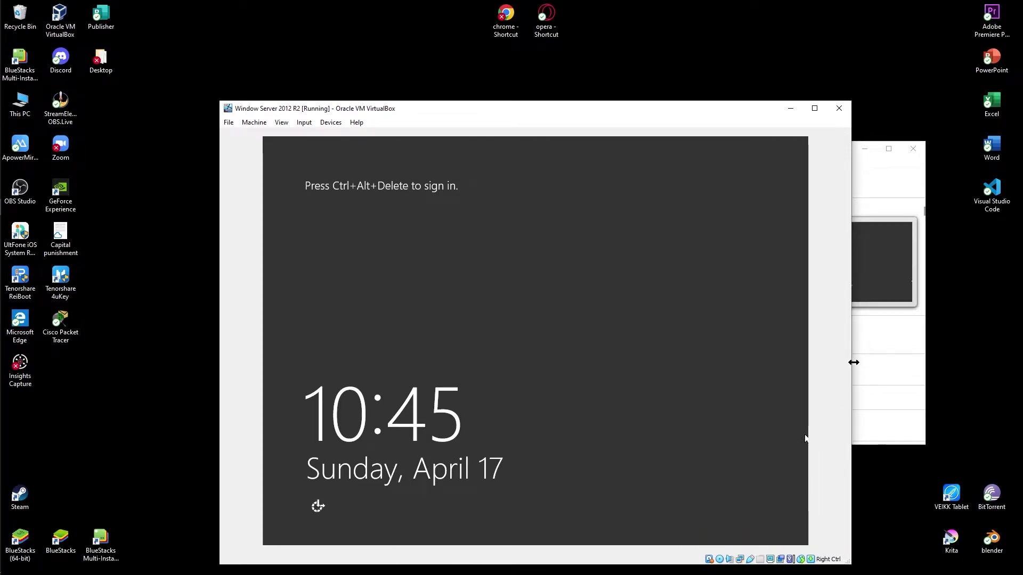
pyautogui.moveTo(852, 360); pyautogui.dragTo(915, 359)
pyautogui.moveTo(631, 105); pyautogui.dragTo(576, 47)
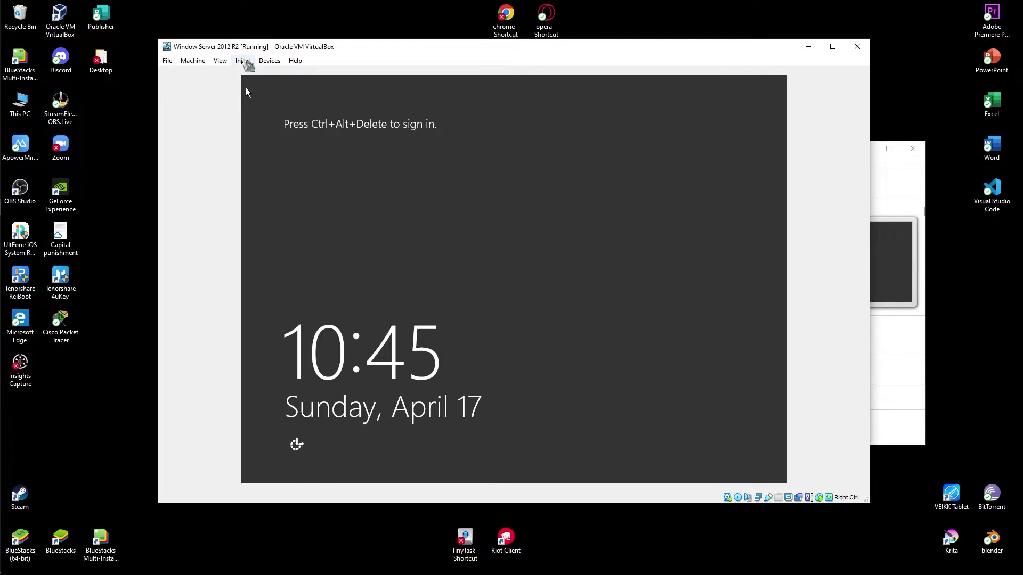
# Send Ctrl-Alt-Del to the guest through Input > Keyboard
pyautogui.click(243, 61)
pyautogui.moveTo(253, 78)
pyautogui.click(352, 103)
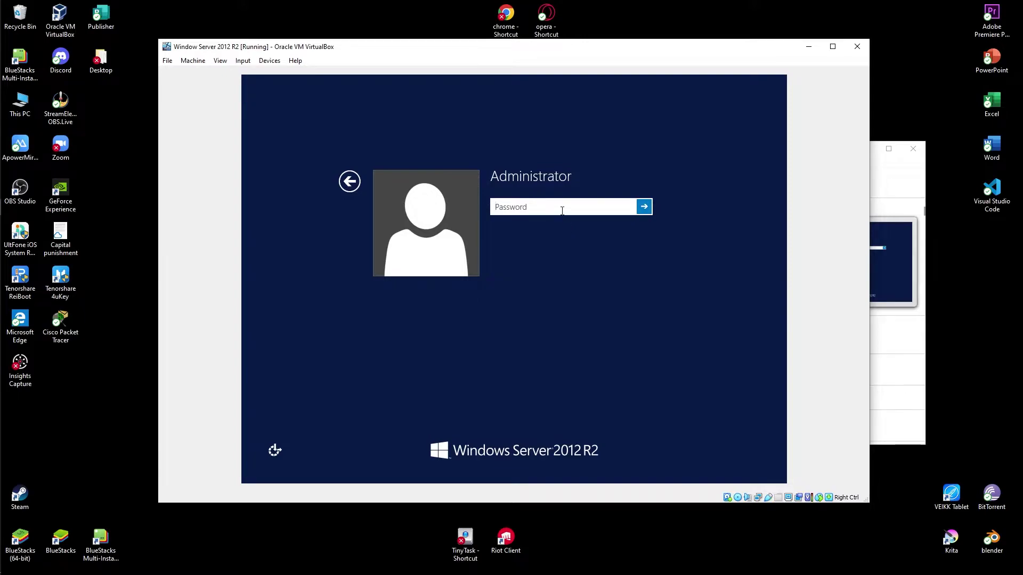
# Sign in with the Administrator password and cancel the Shutdown Event Tracker
pyautogui.write('P')
pyautogui.press('Return')
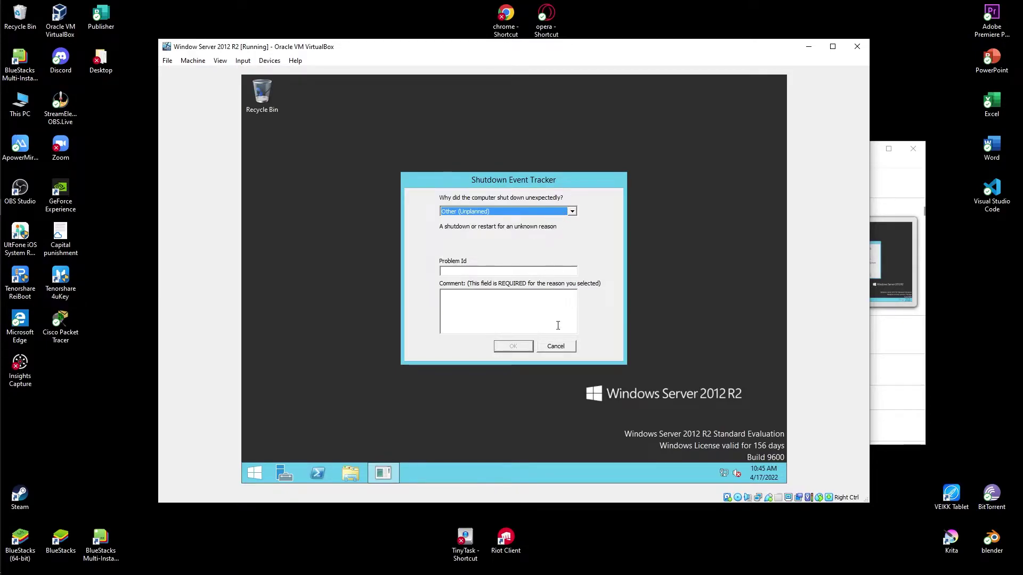
pyautogui.click(563, 348)
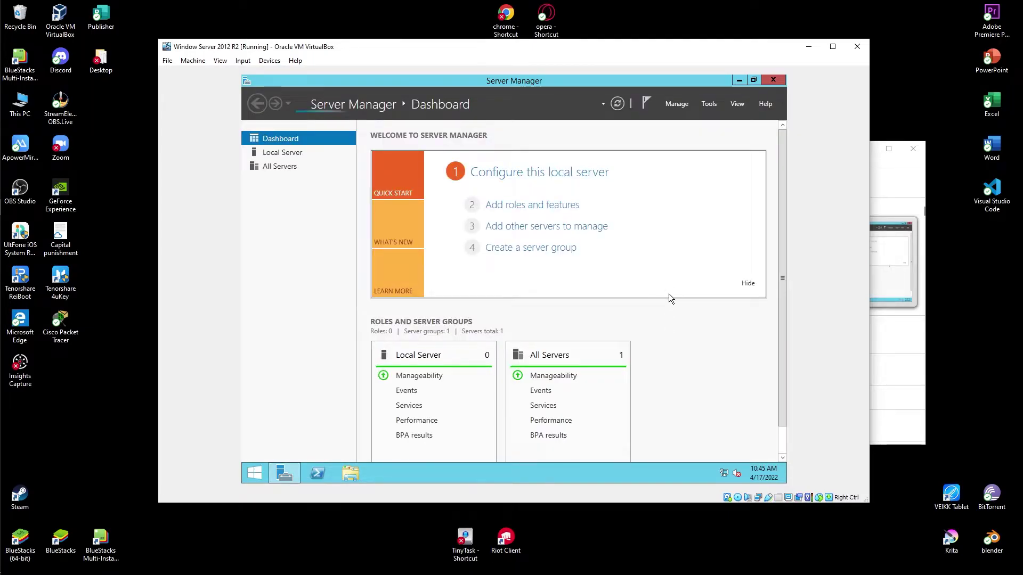
pyautogui.hotkey('alt', 'Tab')
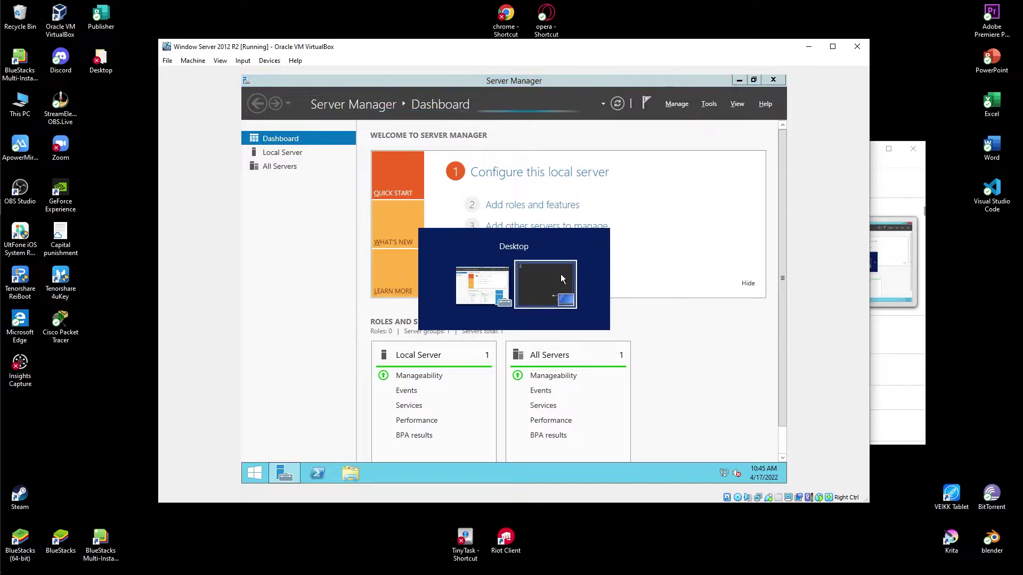
# Start the Add Roles and Features Wizard with role-based installation on the local server
pyautogui.click(490, 293)
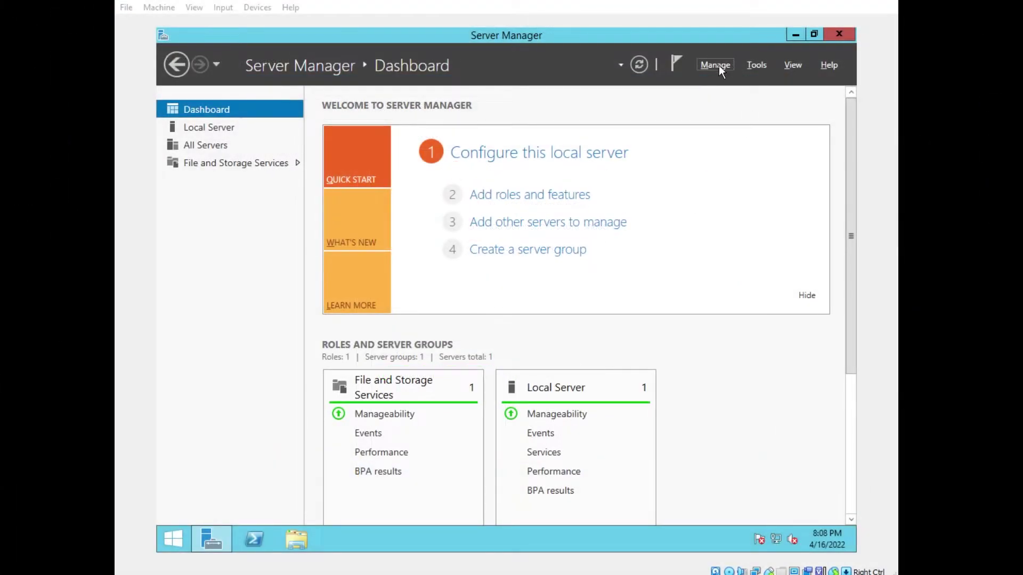
pyautogui.click(718, 65)
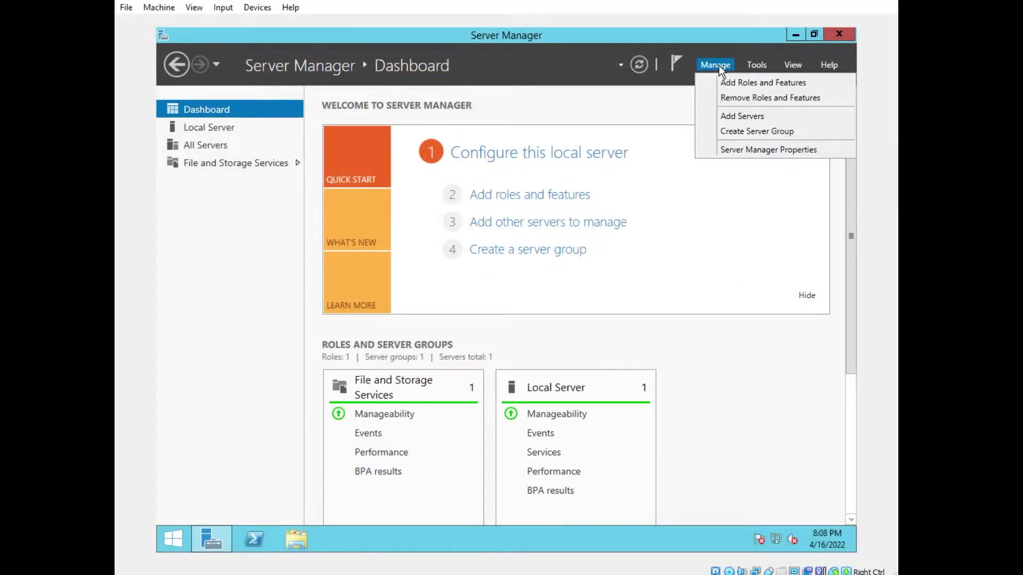
pyautogui.click(751, 88)
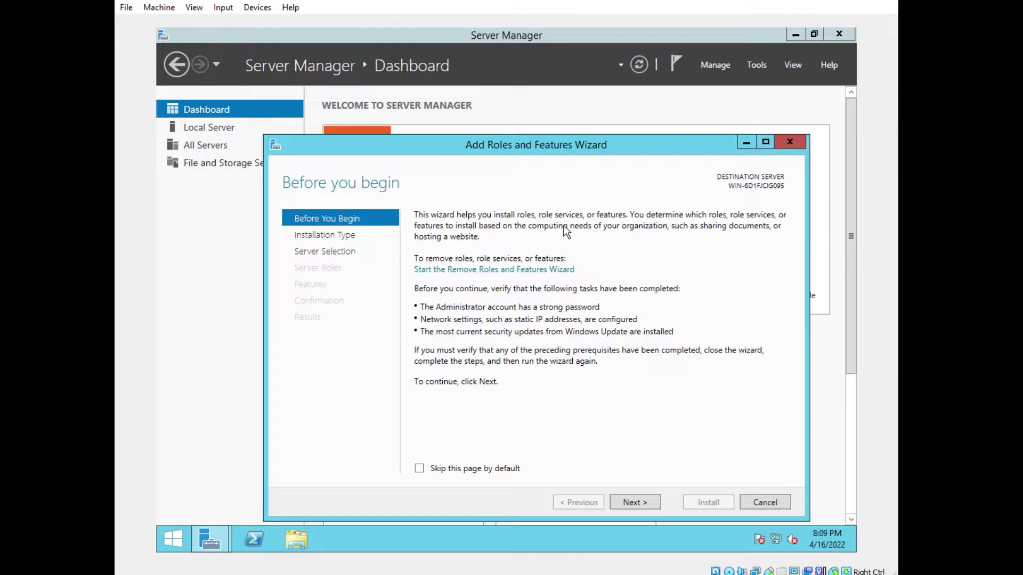
pyautogui.click(636, 507)
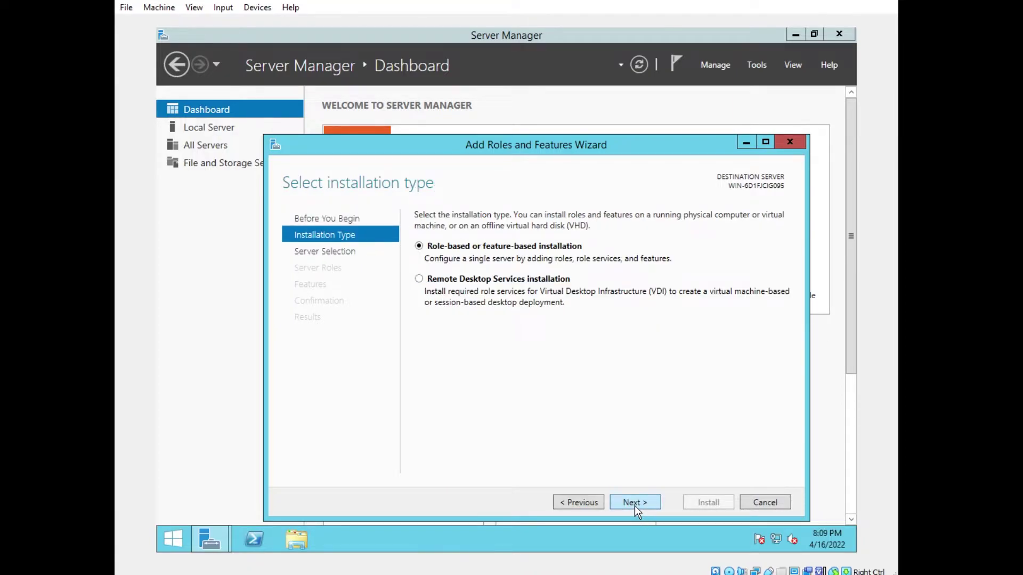
pyautogui.click(634, 507)
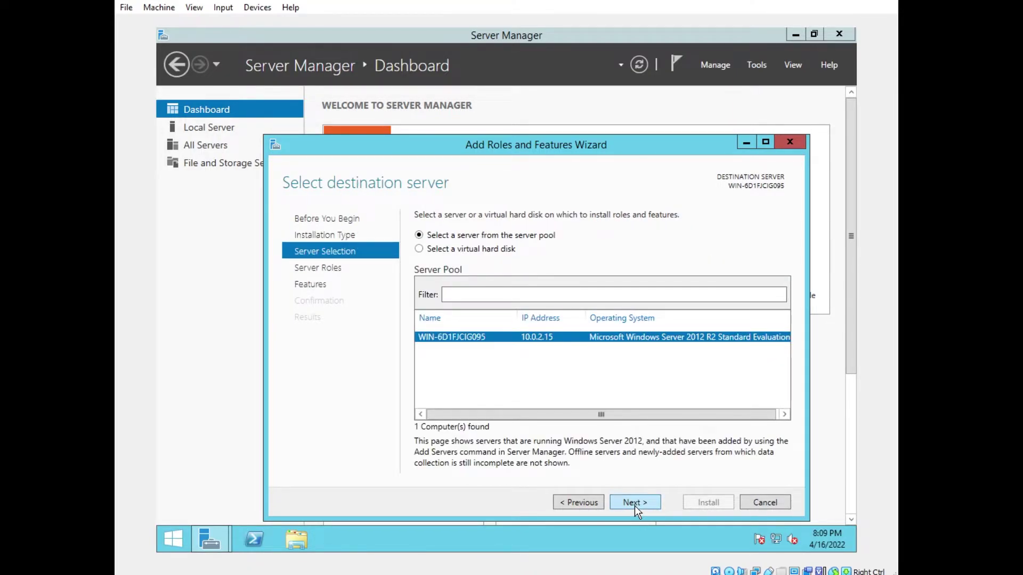
pyautogui.click(635, 503)
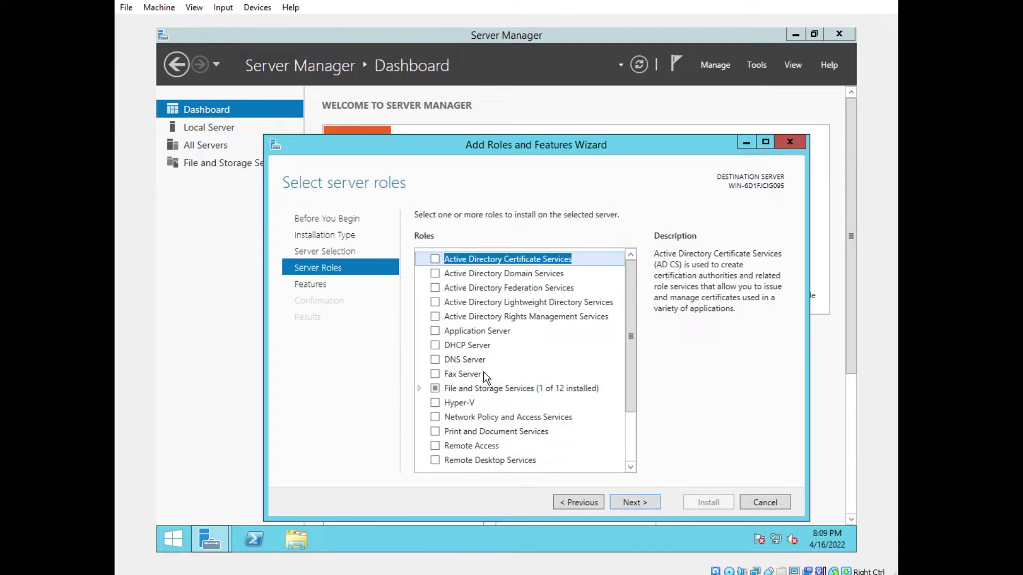
# Select Active Directory Domain Services and DHCP Server, including their required management tools
pyautogui.click(480, 274)
pyautogui.click(435, 273)
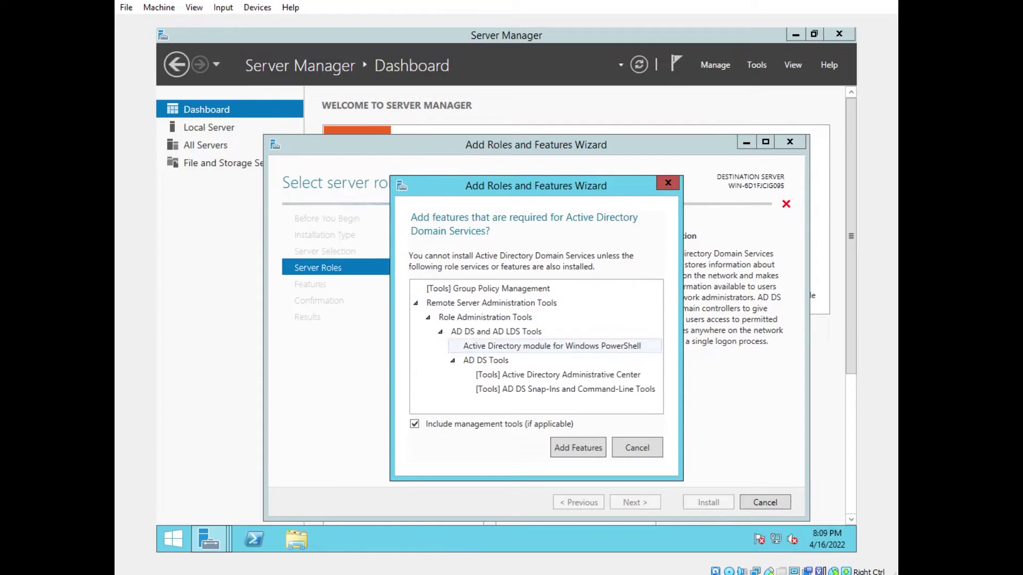
pyautogui.click(579, 449)
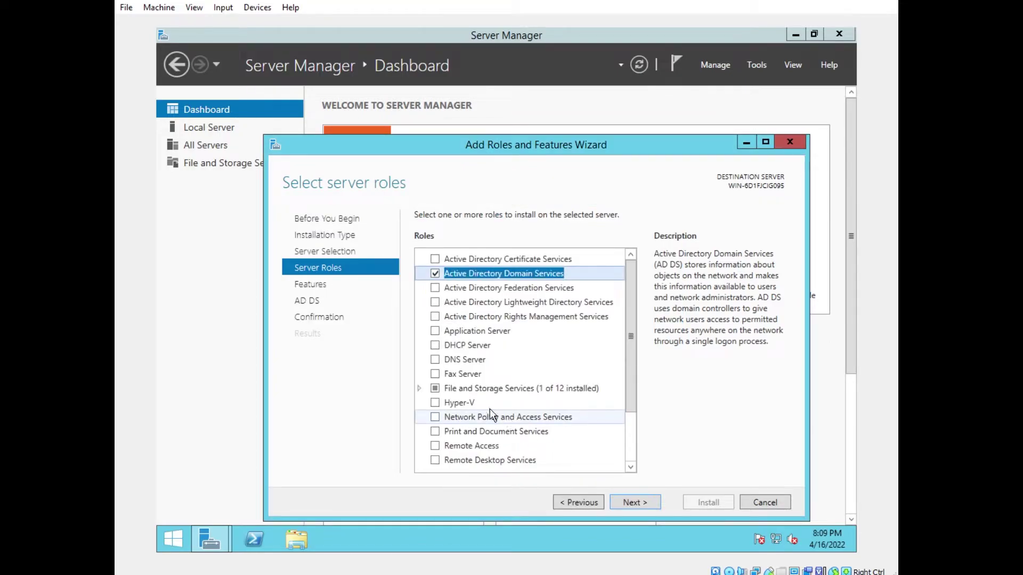
pyautogui.click(435, 345)
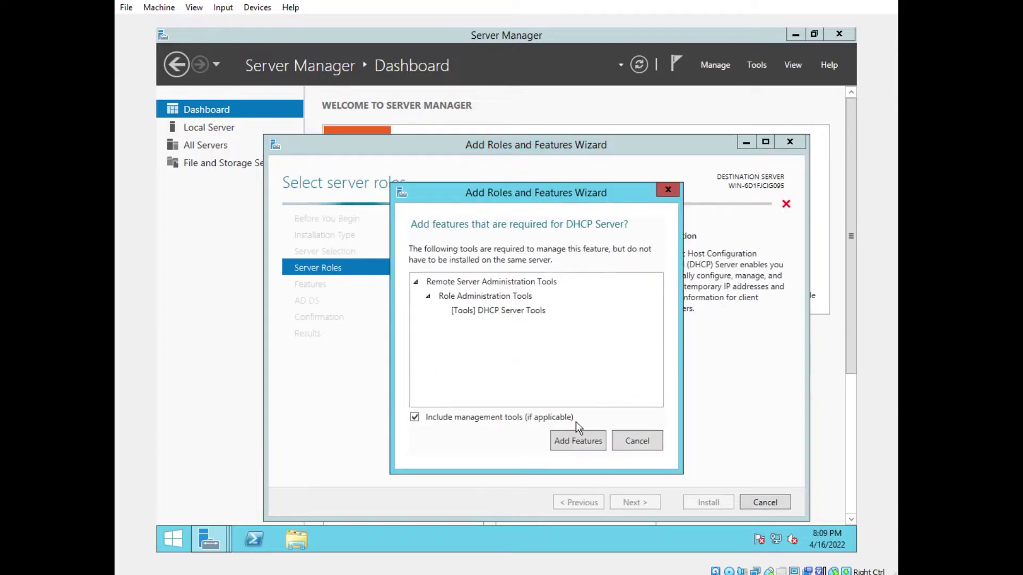
pyautogui.click(578, 439)
pyautogui.click(620, 435)
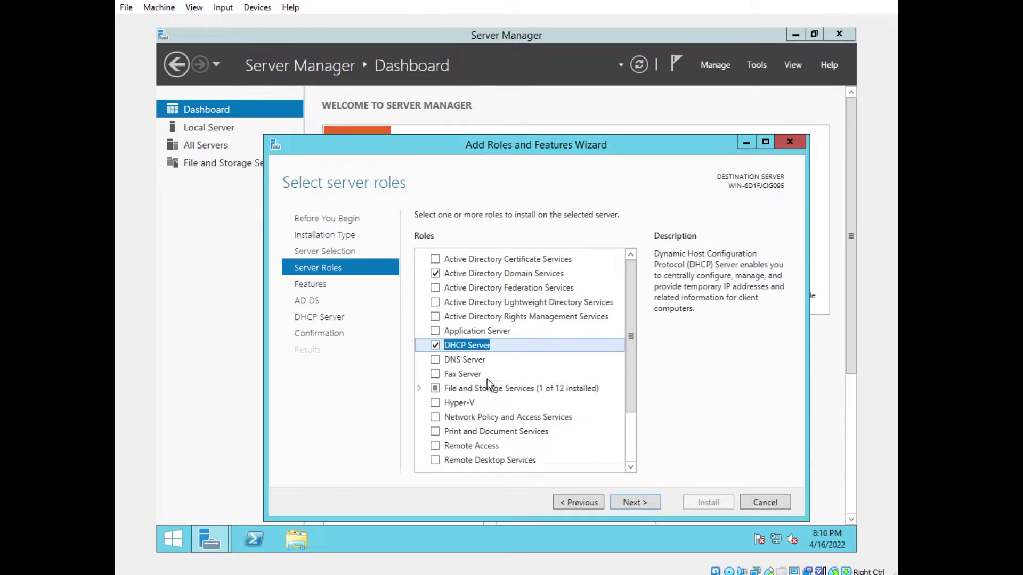
# Add the DNS Server role with its management tools and continue to features
pyautogui.click(432, 359)
pyautogui.click(434, 360)
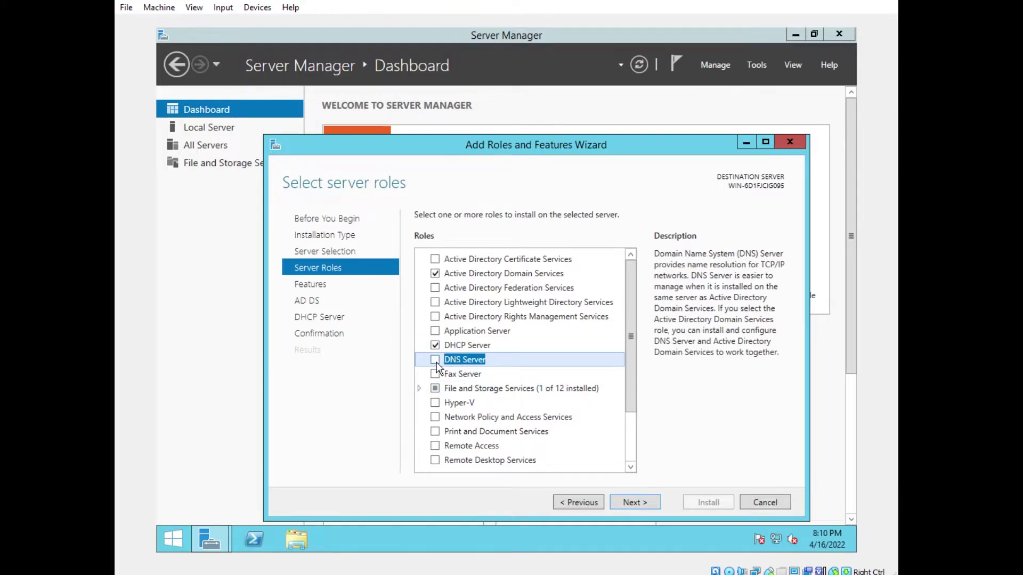
pyautogui.click(581, 441)
pyautogui.click(629, 438)
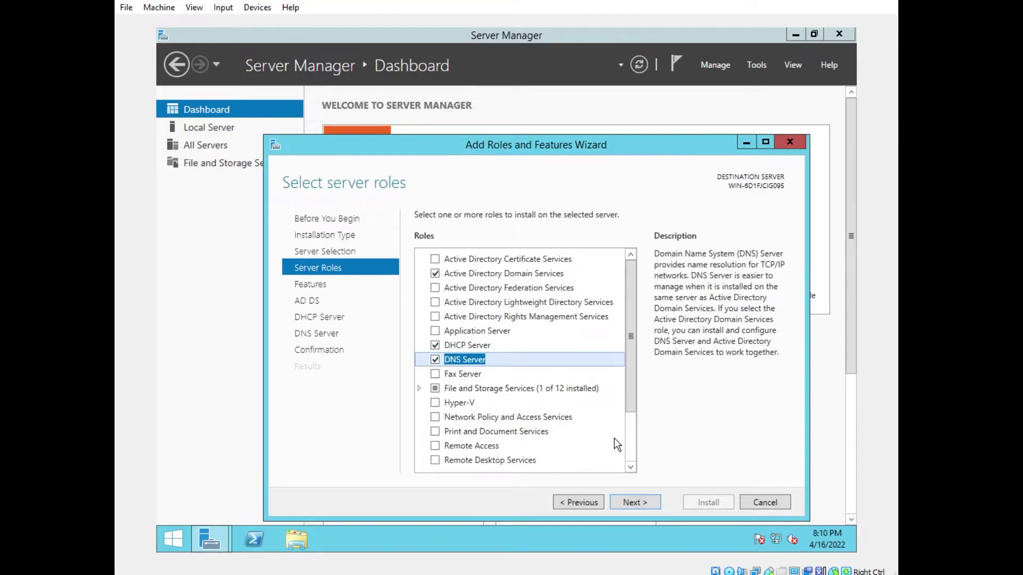
pyautogui.click(633, 500)
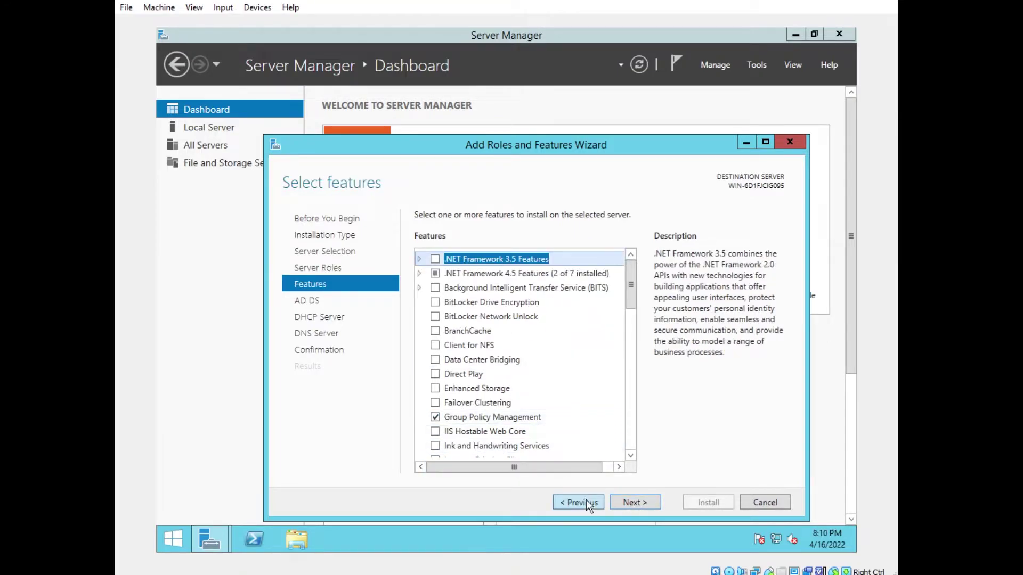
# Go past the AD DS, DHCP Server and DNS Server pages and install all three roles
pyautogui.click(634, 505)
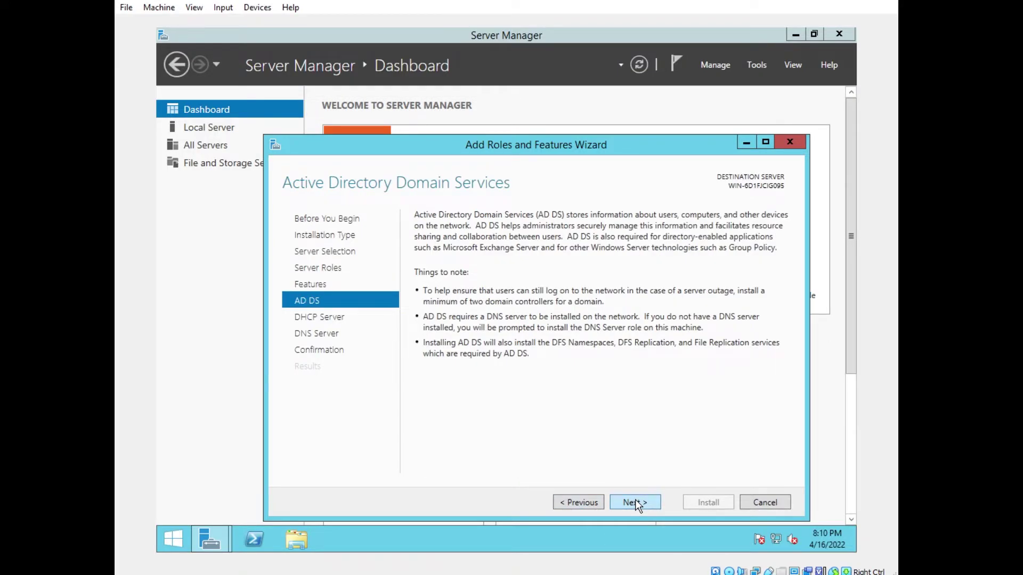
pyautogui.click(637, 503)
pyautogui.click(641, 503)
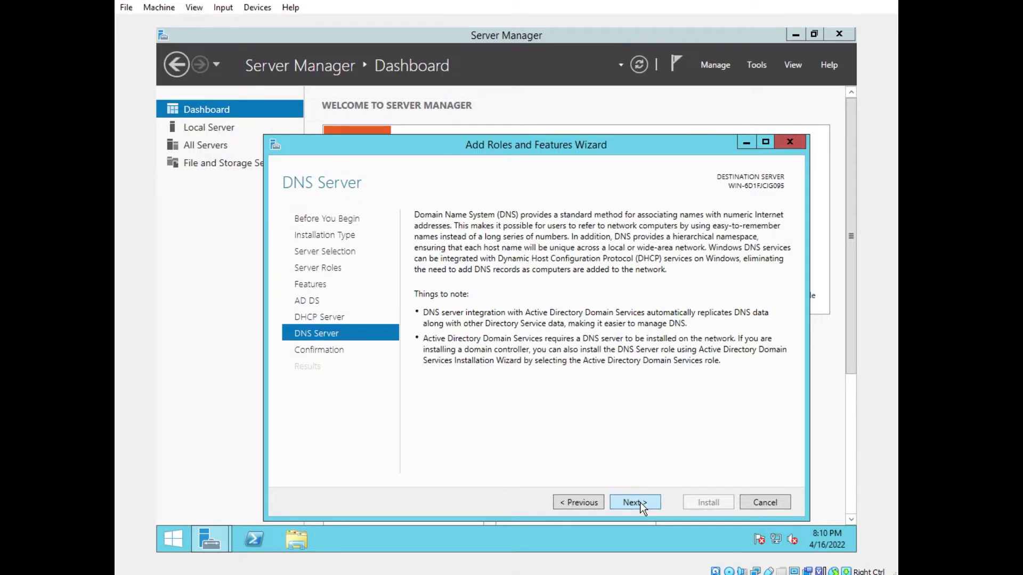
pyautogui.click(640, 503)
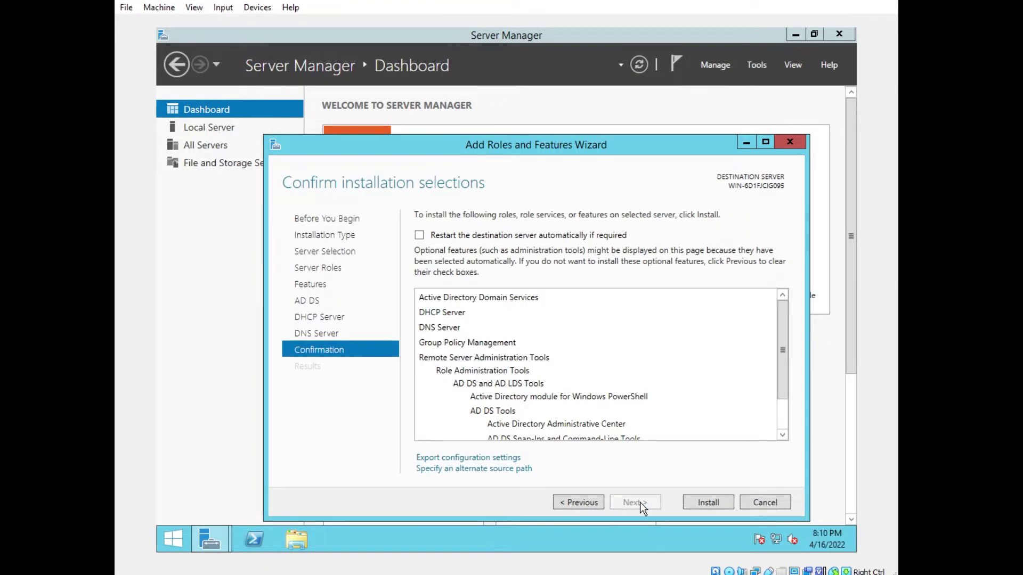
pyautogui.click(710, 503)
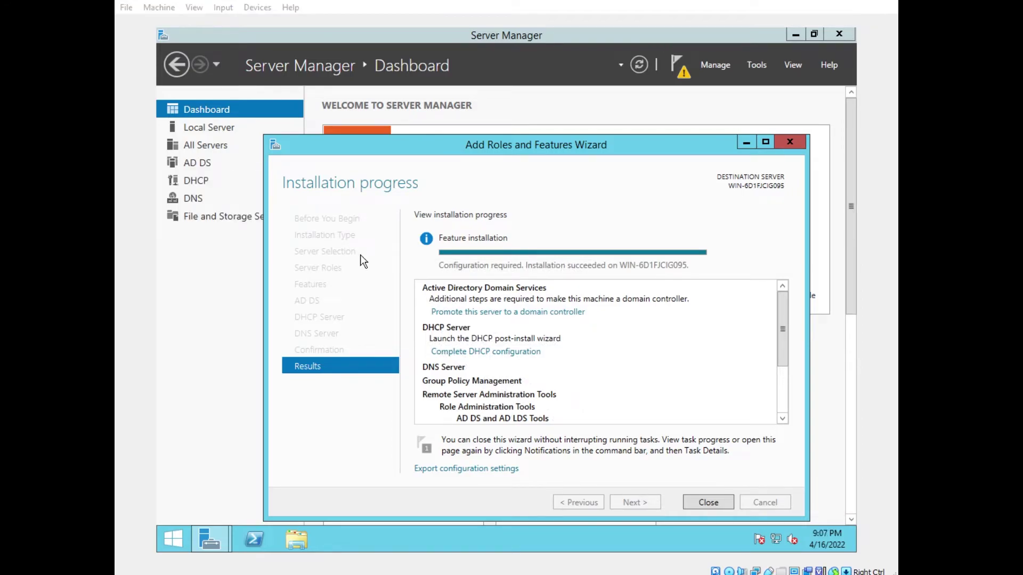
# Promote the server by adding a new forest with root domain sample.com
pyautogui.click(535, 313)
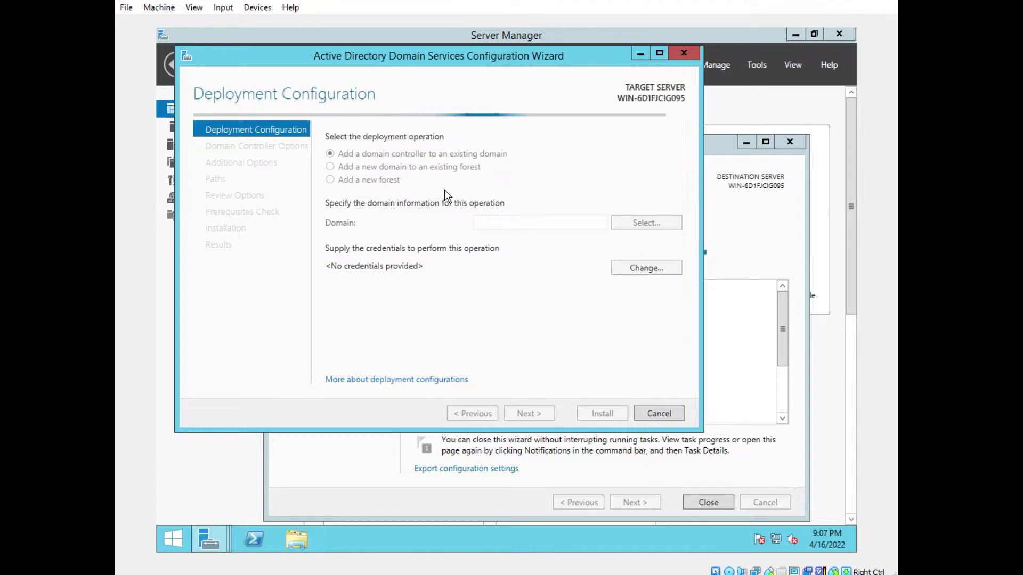
pyautogui.click(356, 179)
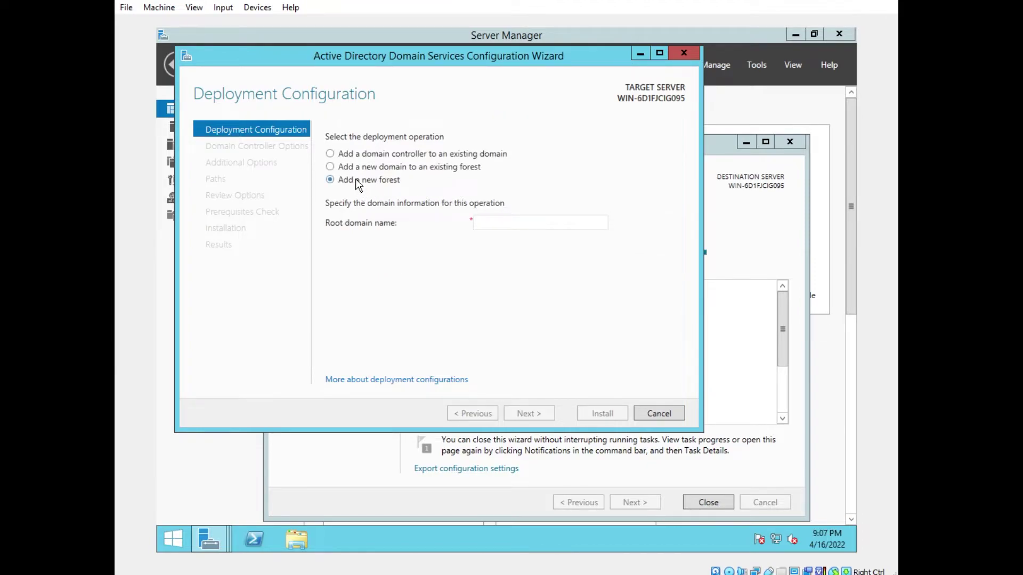
pyautogui.click(524, 224)
pyautogui.write('sa')
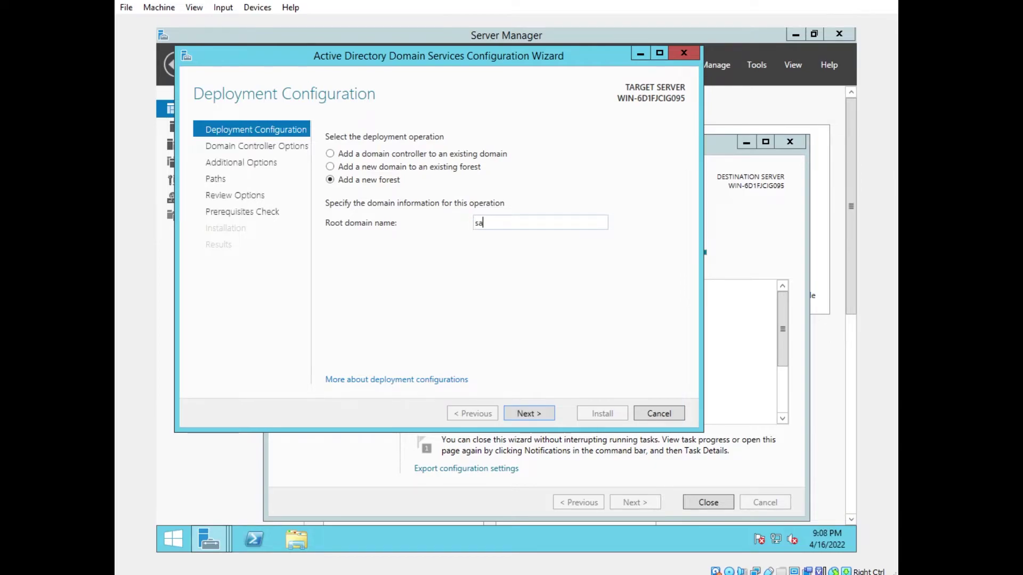
pyautogui.write('mple.com')
pyautogui.click(539, 420)
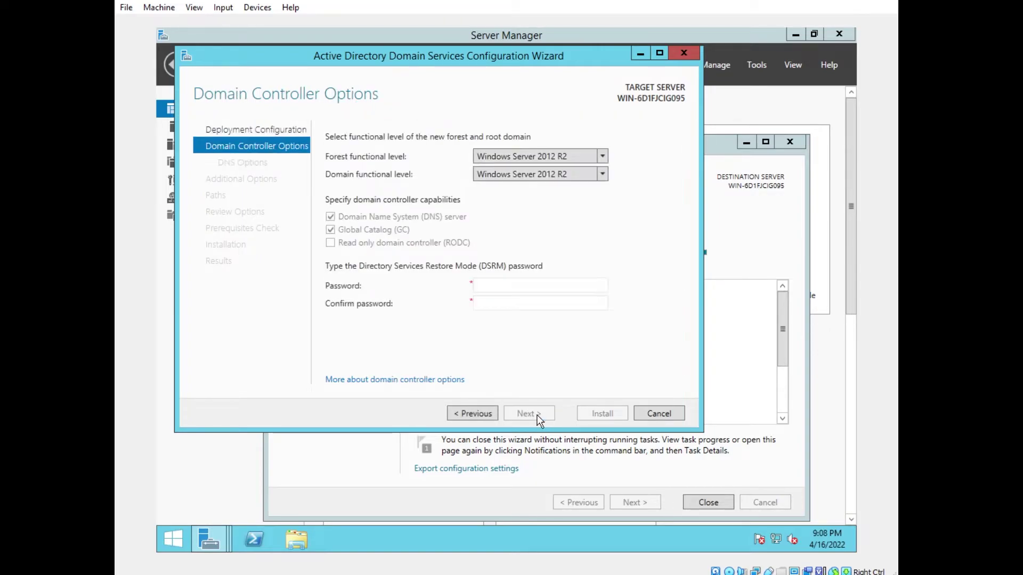
# Enter and confirm the Directory Services Restore Mode password
pyautogui.click(533, 286)
pyautogui.write('************')
pyautogui.press('Tab')
pyautogui.write('************')
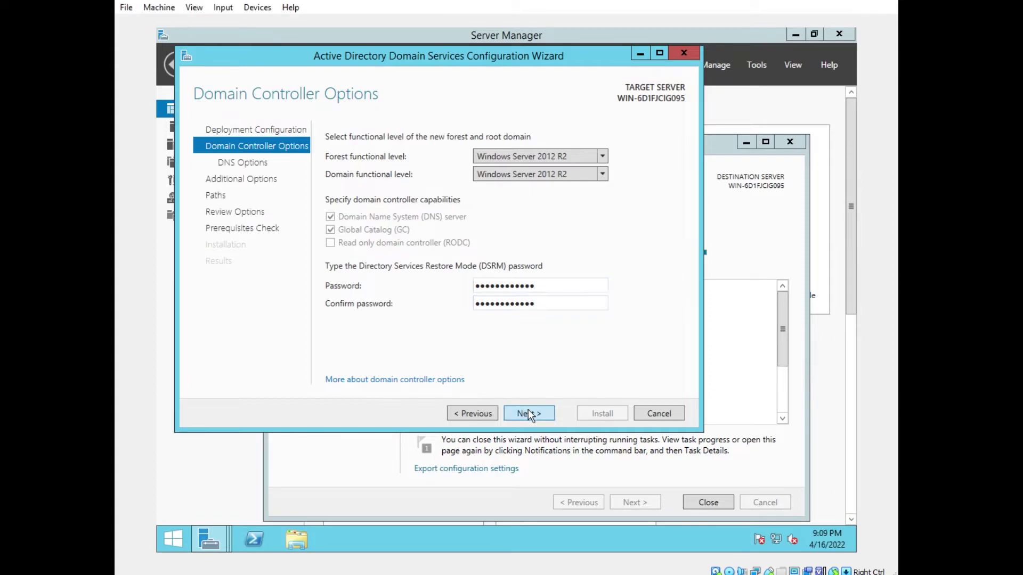
pyautogui.click(528, 410)
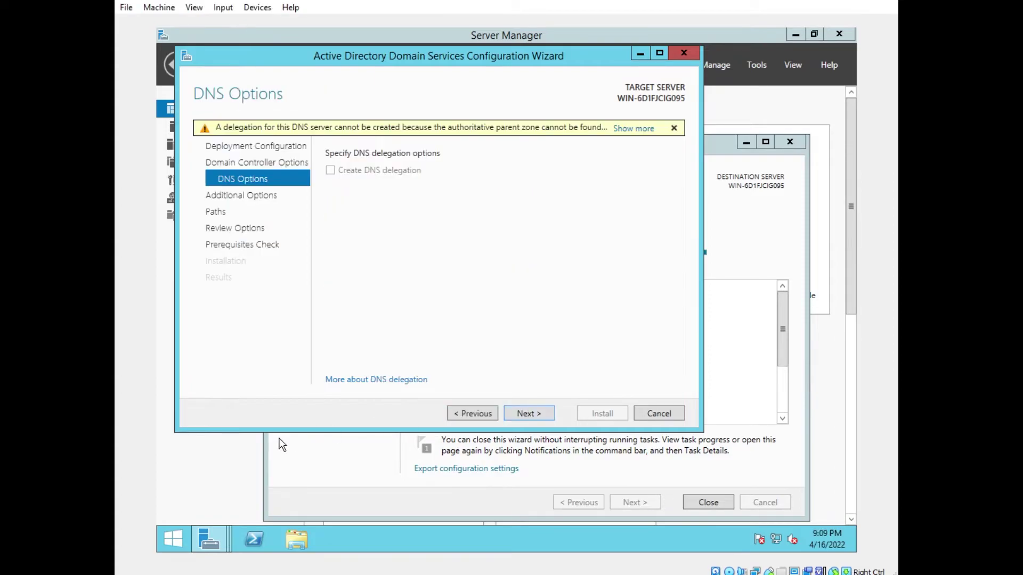
# Keep the default DNS options and NetBIOS name SAMPLE, review the settings, and run prerequisite checks
pyautogui.click(539, 415)
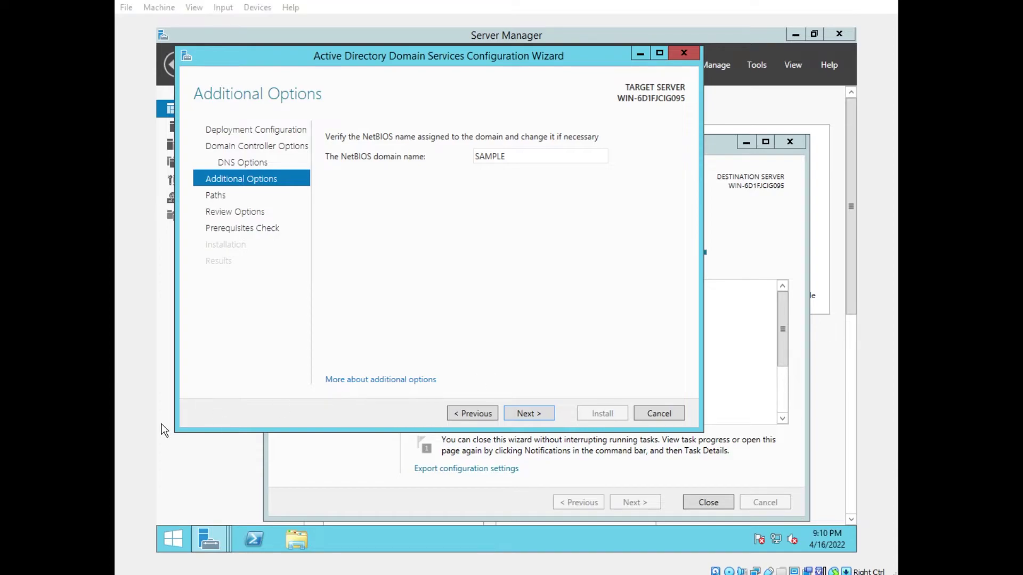
pyautogui.click(546, 416)
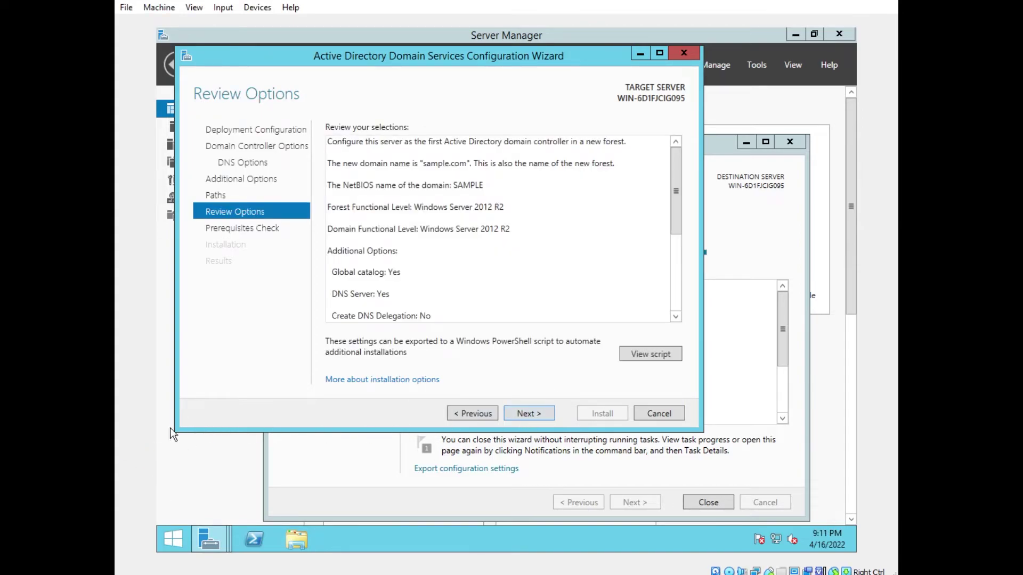
pyautogui.moveTo(678, 206); pyautogui.dragTo(664, 298)
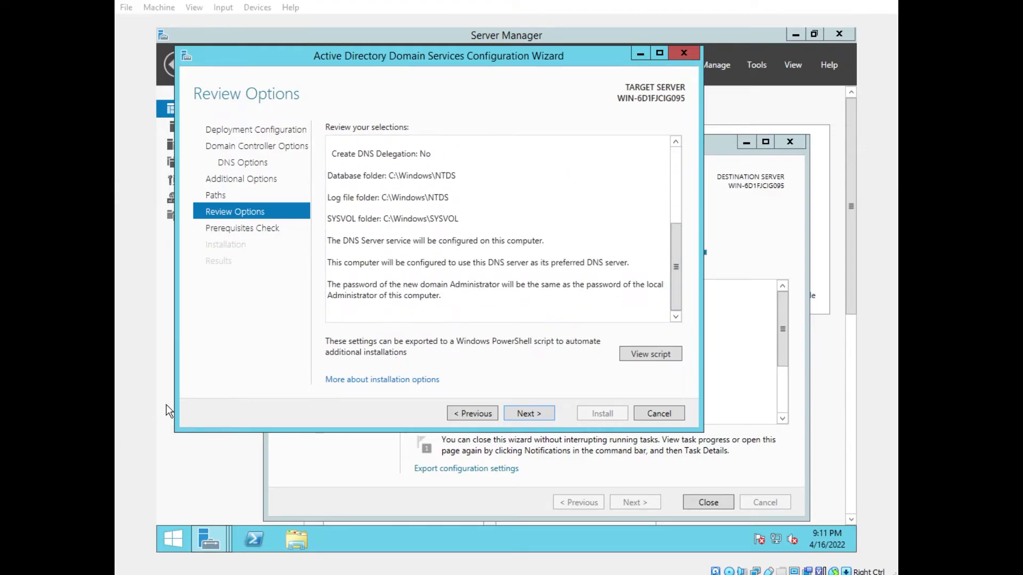
pyautogui.click(539, 414)
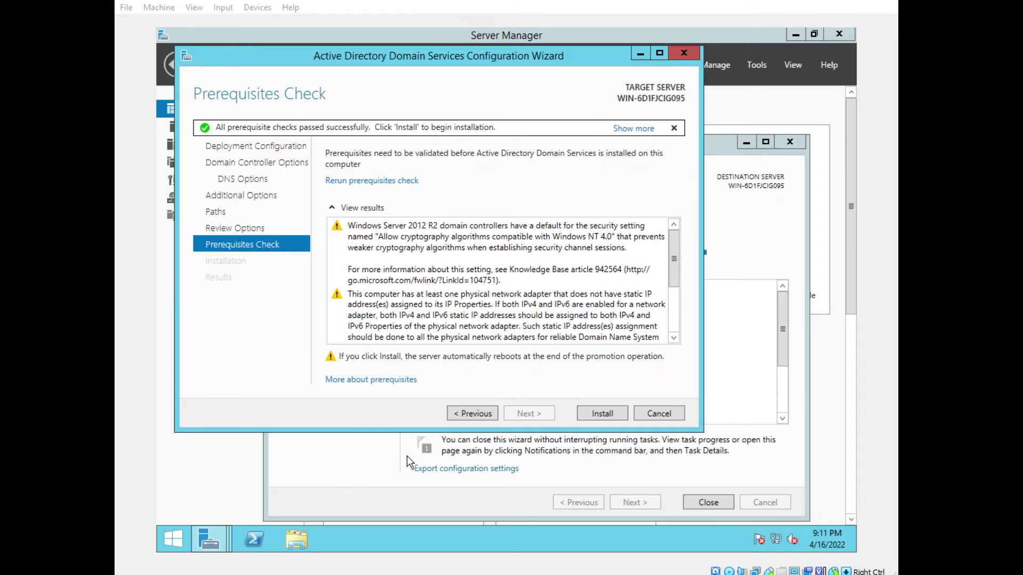
# Install the domain controller and, after the reboot, check the DHCP and DNS role pages
pyautogui.click(610, 414)
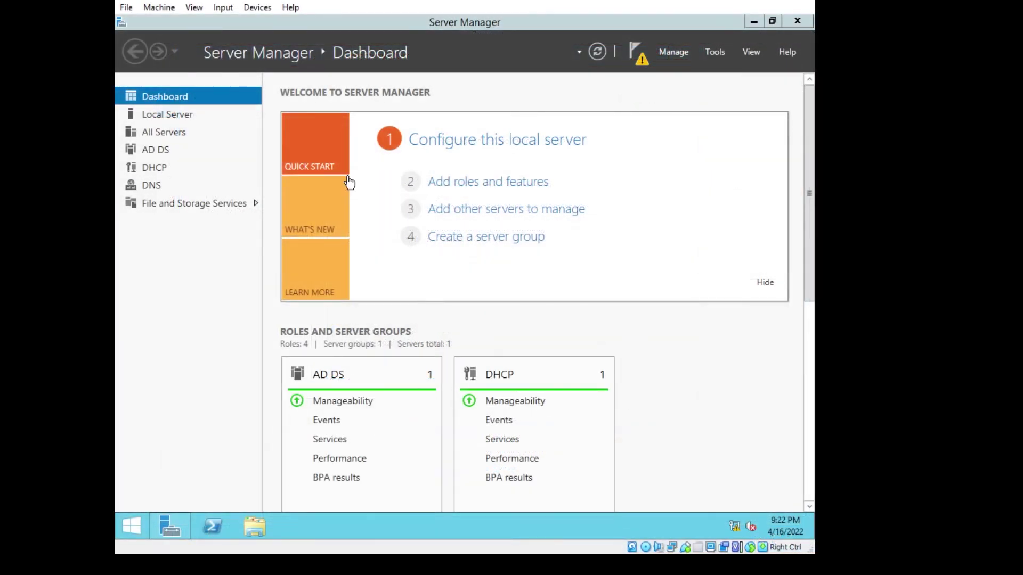
pyautogui.click(151, 171)
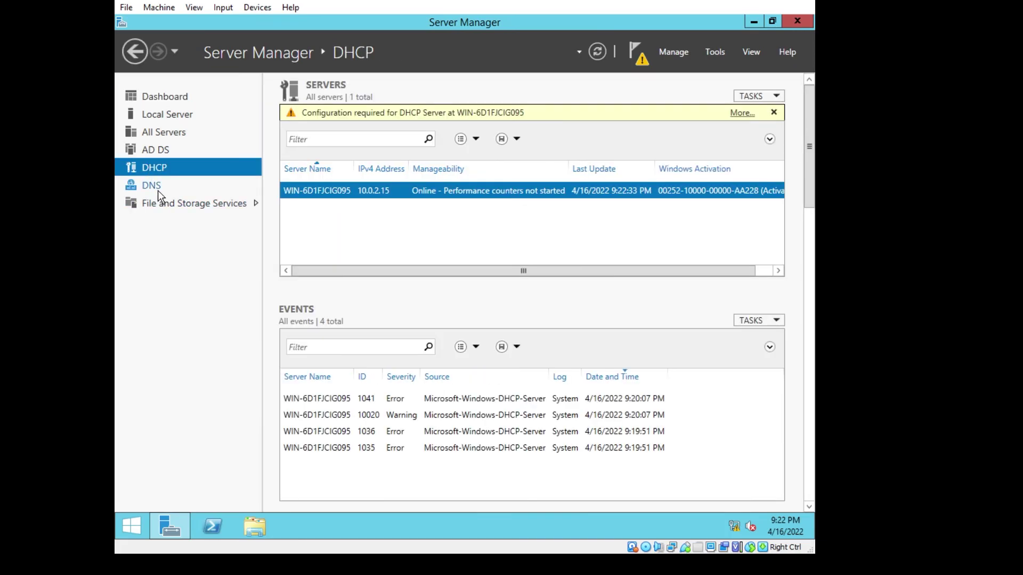
pyautogui.click(158, 191)
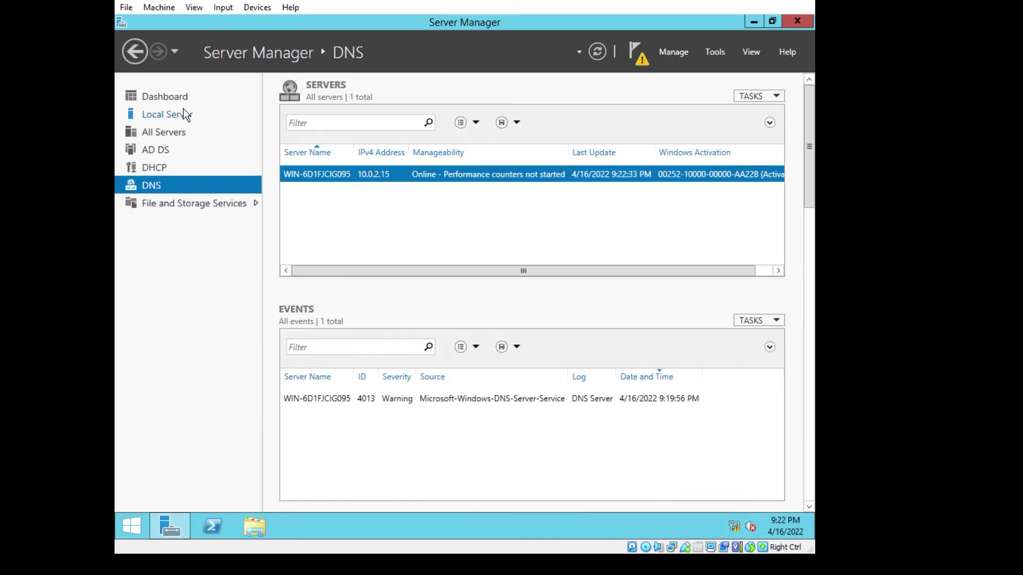
# View the Local Server page showing domain sample.com and look through the Tools menu
pyautogui.click(189, 114)
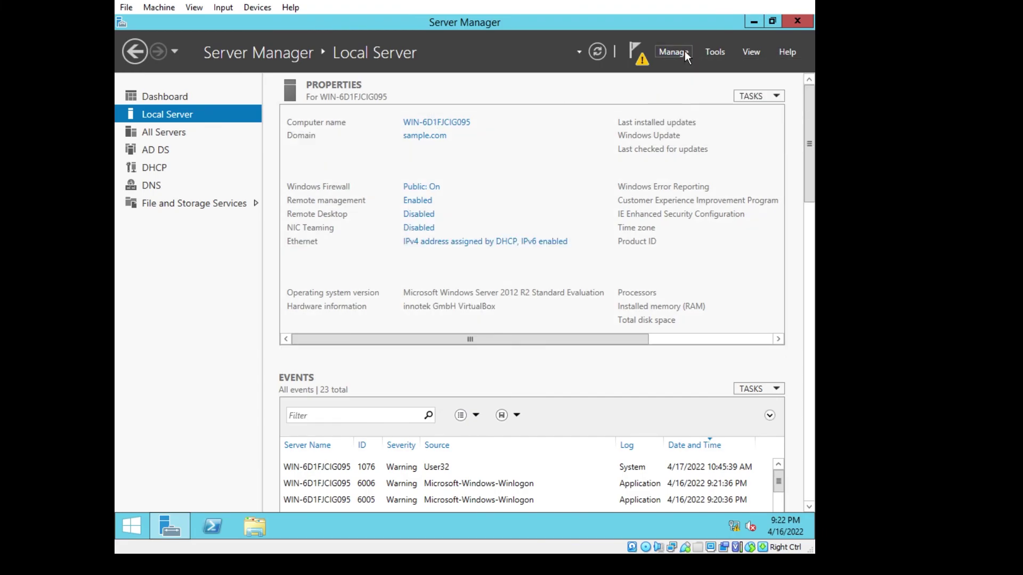
pyautogui.click(723, 53)
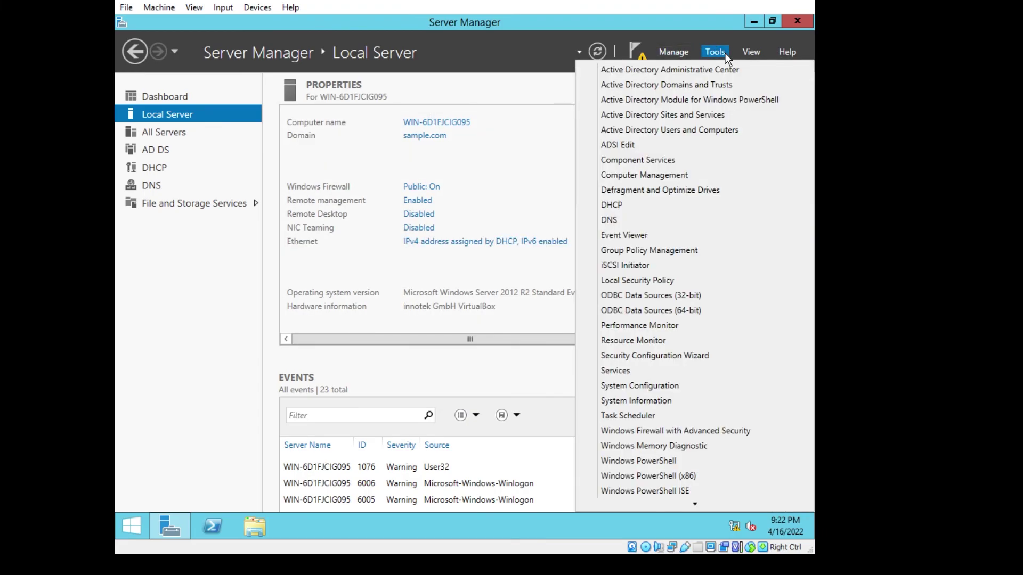
pyautogui.click(724, 53)
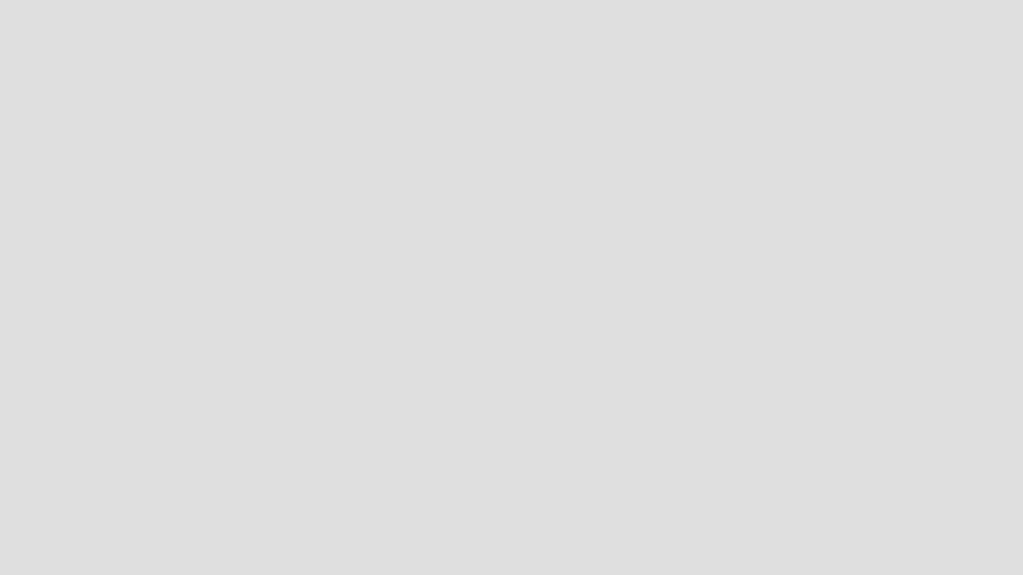